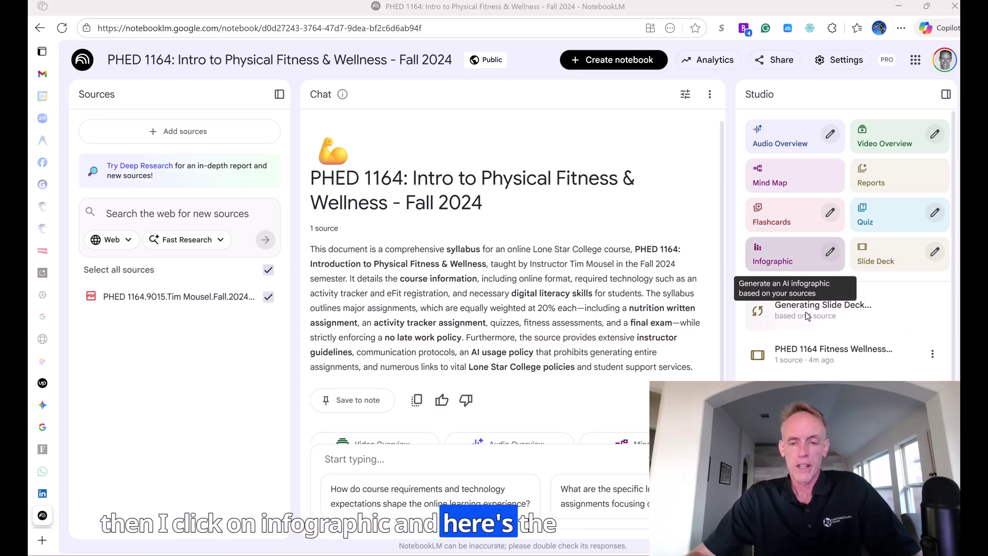
# Step: Open the PHED 1164 Fitness Course Guide infographic from the Studio panel
pyautogui.click(821, 405)
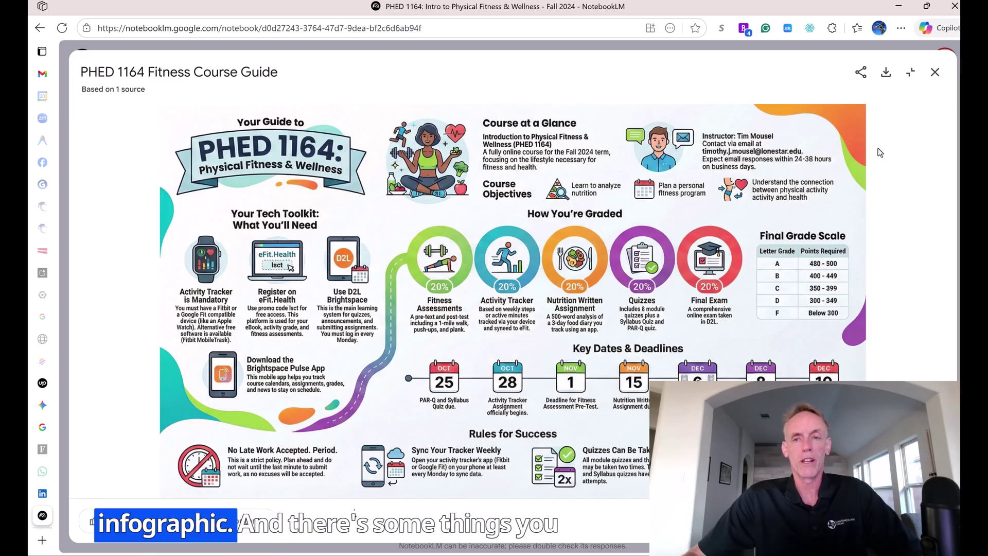
# Step: Close the infographic viewer and bring up the Customize Infographic options
pyautogui.click(935, 72)
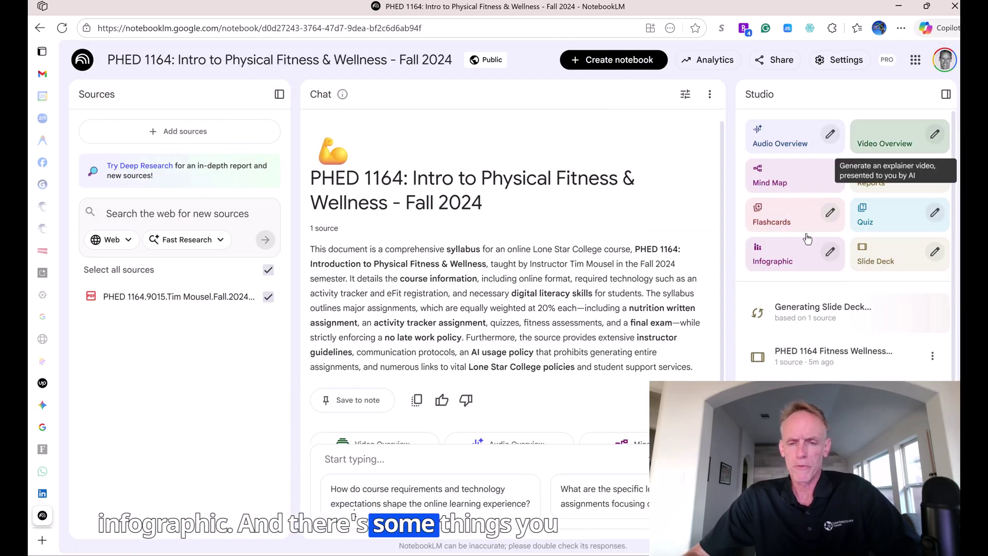
pyautogui.click(831, 253)
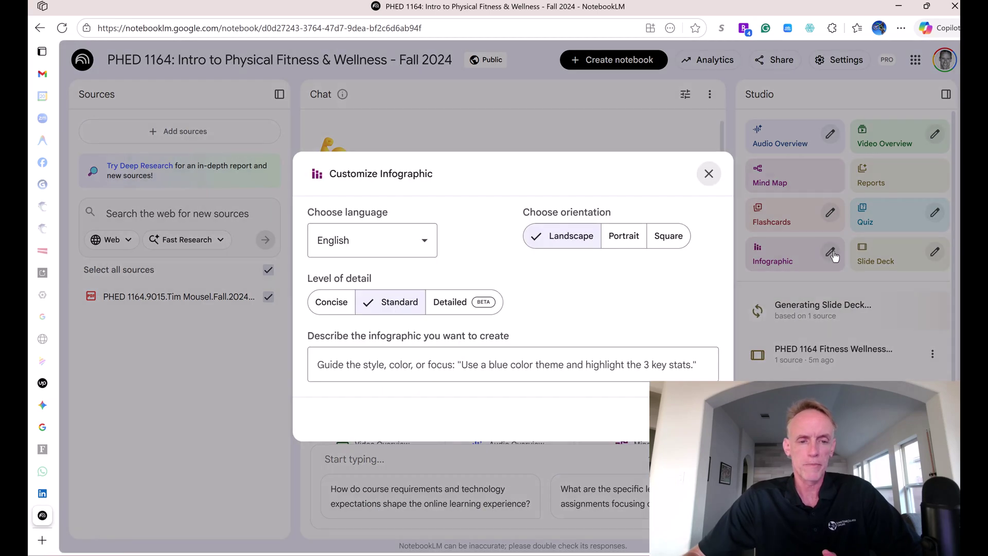
pyautogui.click(422, 242)
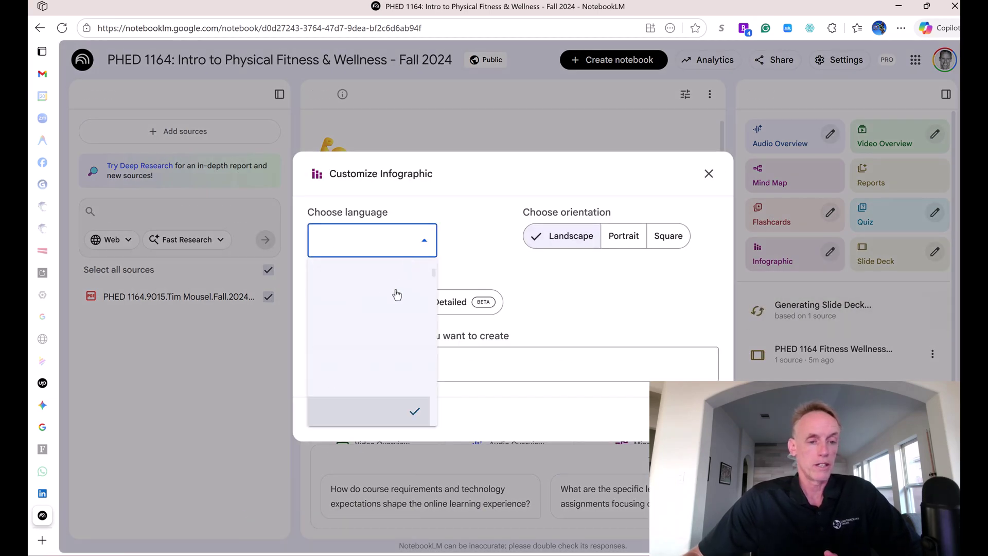
pyautogui.scroll(-15, 386, 340)
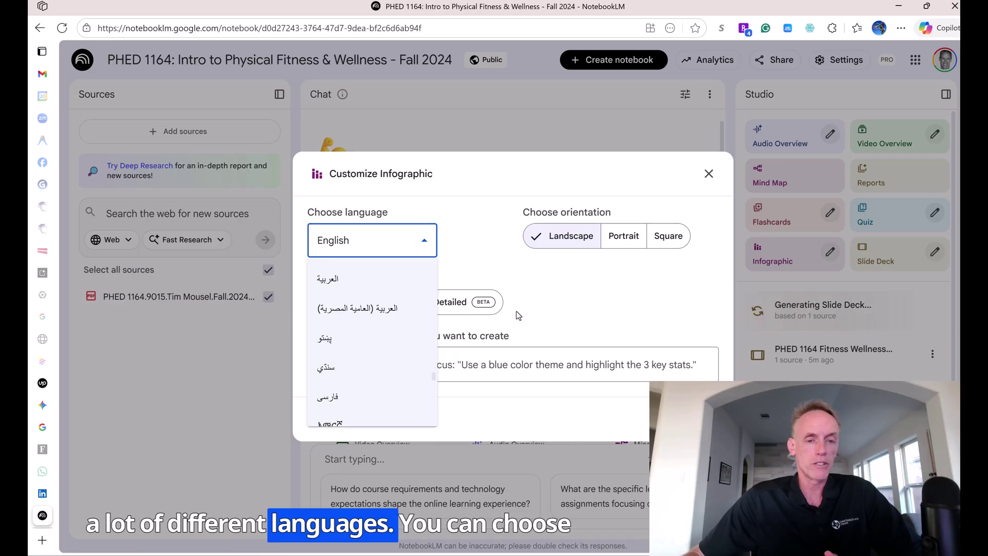
pyautogui.click(547, 309)
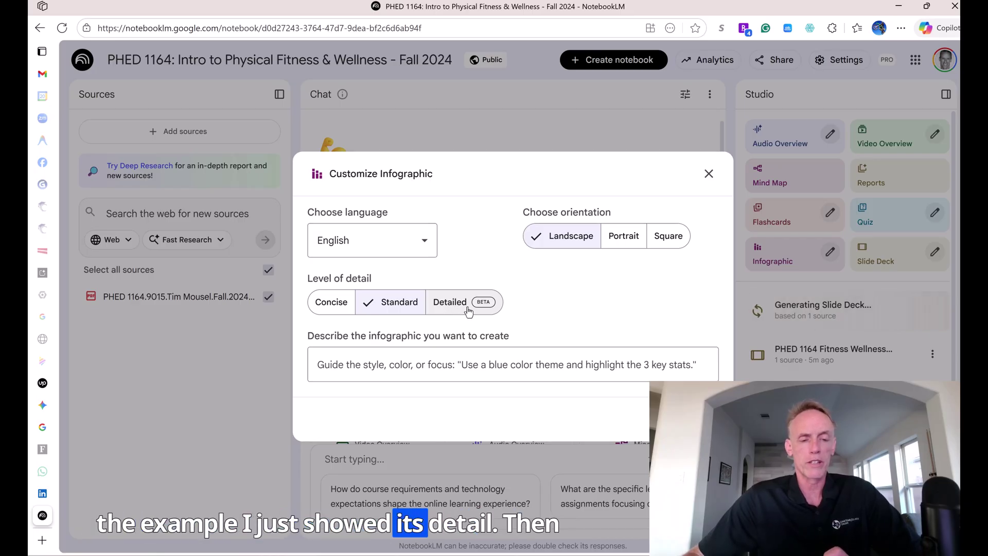
pyautogui.click(462, 363)
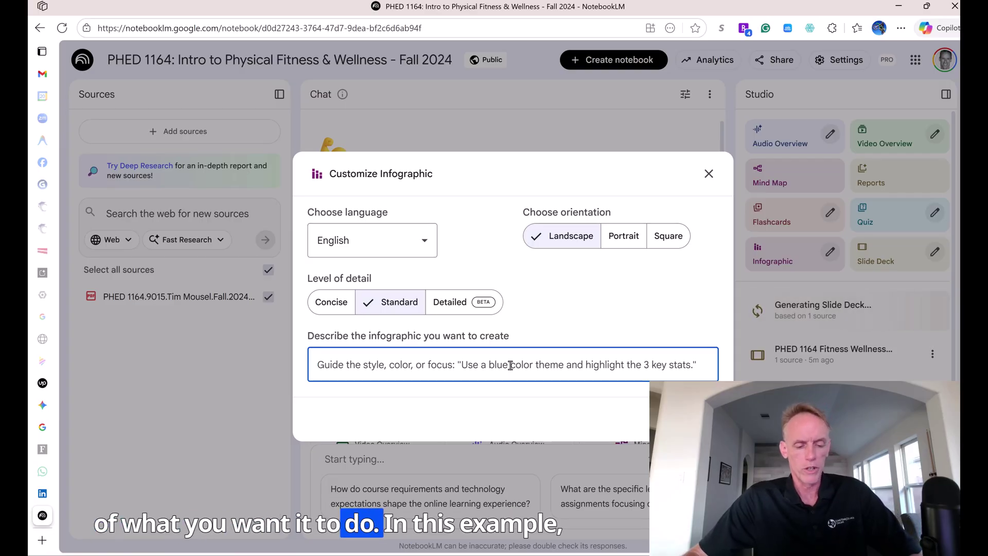
# Step: Paste the prepared ideas (grading timeline, weekly topics, busiest-weeks calendar) into the infographic description and review them
pyautogui.hotkey('ctrl', 'v')
pyautogui.scroll(5, 510, 365)
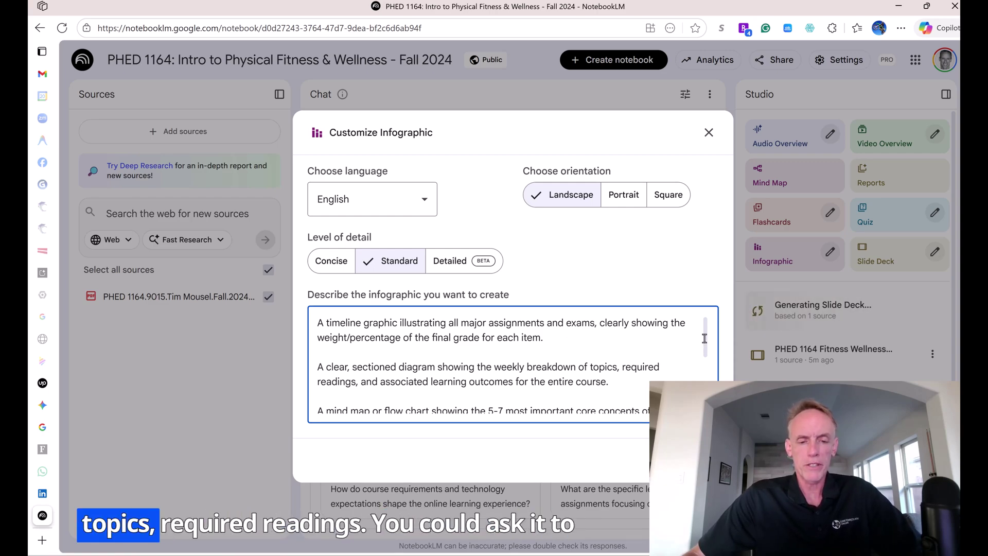
pyautogui.moveTo(705, 337); pyautogui.dragTo(706, 371)
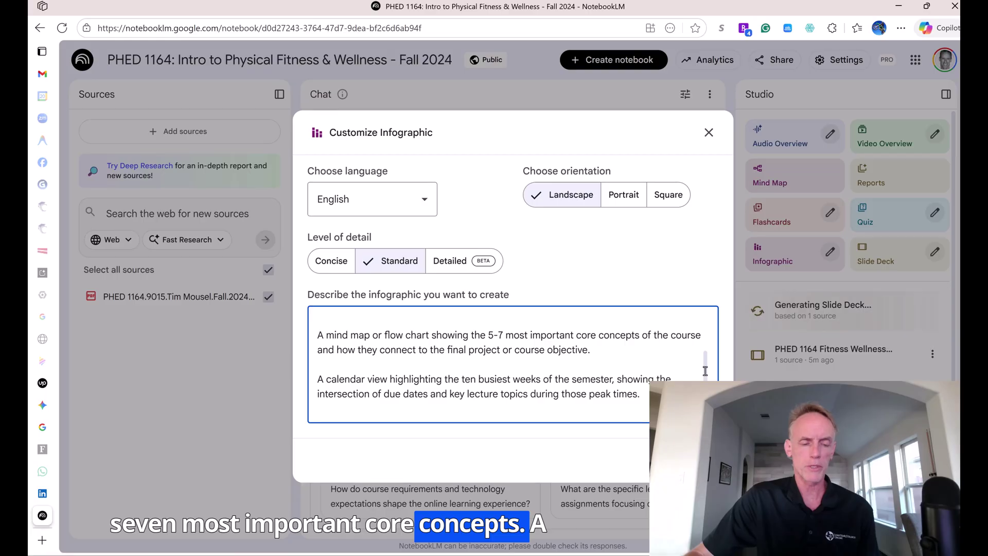
pyautogui.moveTo(705, 371); pyautogui.dragTo(706, 376)
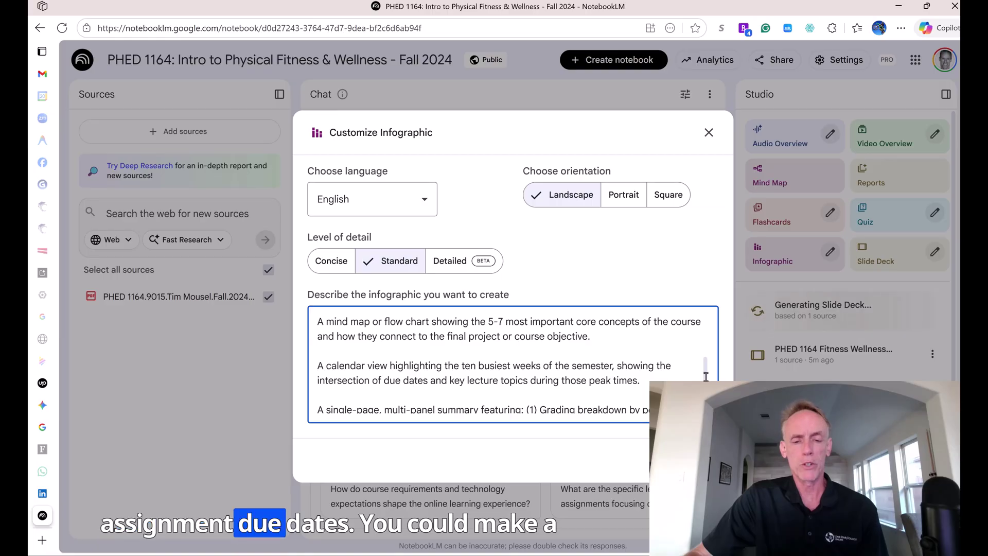
pyautogui.moveTo(706, 377); pyautogui.dragTo(708, 396)
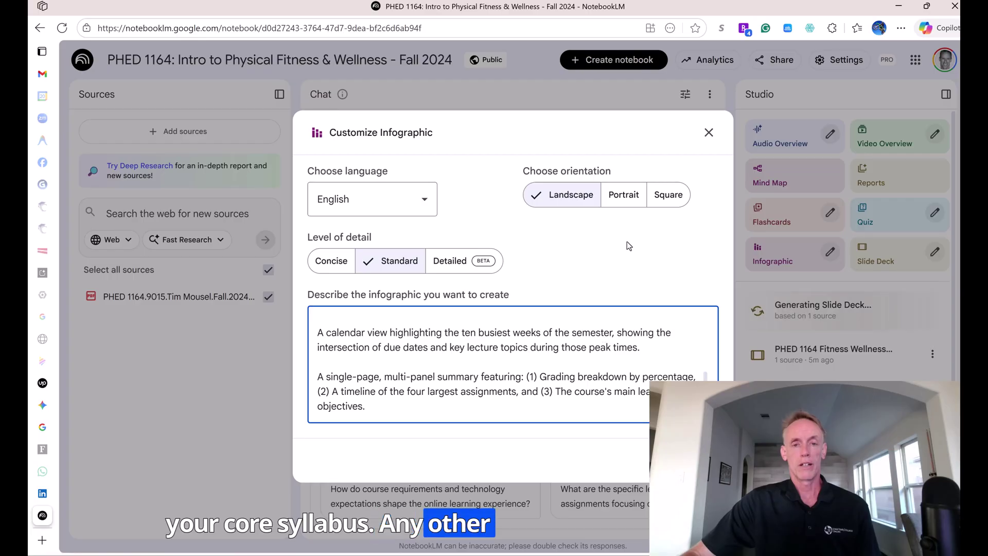
# Step: Discard the infographic setup and play the PHED 1164 Fitness Wellness Playbook deck full screen
pyautogui.click(708, 133)
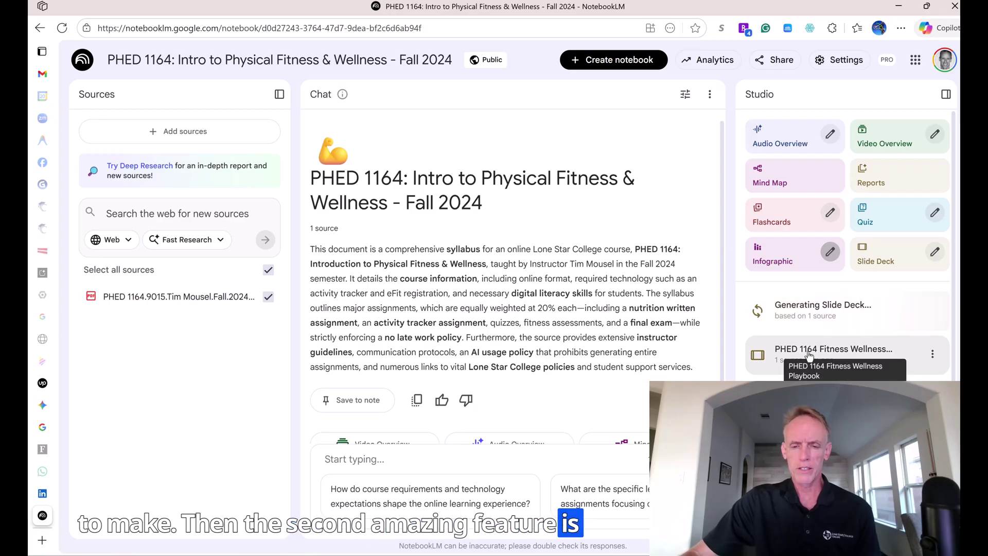
pyautogui.click(830, 358)
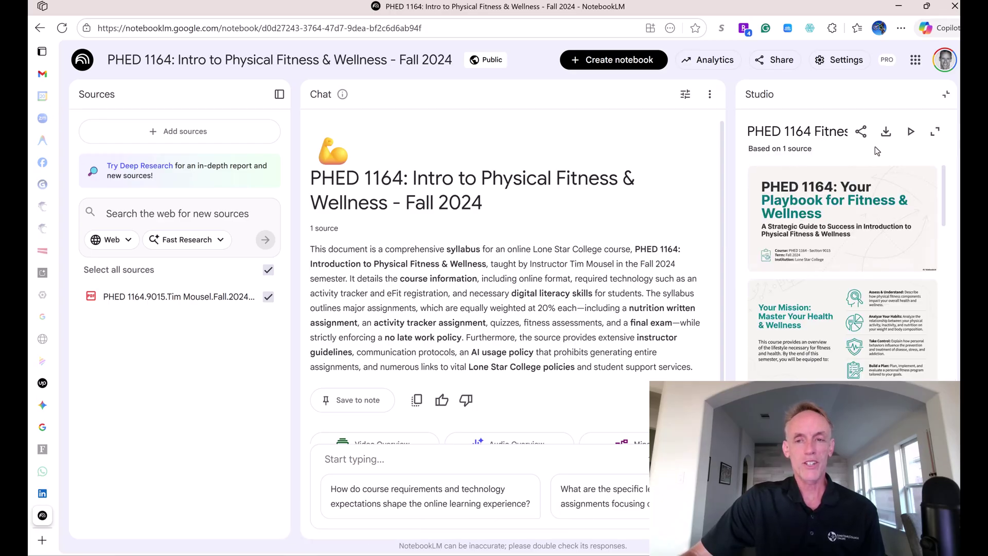
pyautogui.click(936, 133)
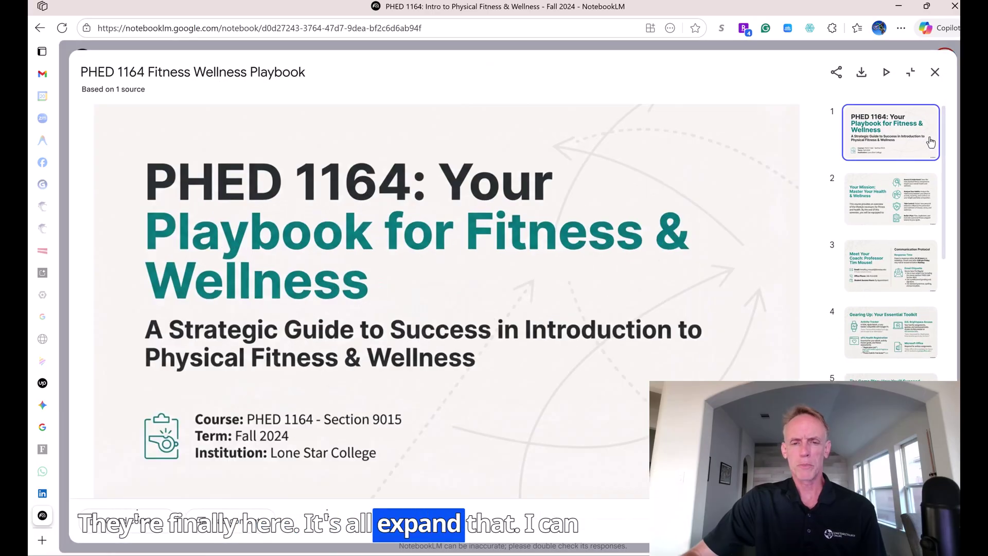
pyautogui.click(887, 72)
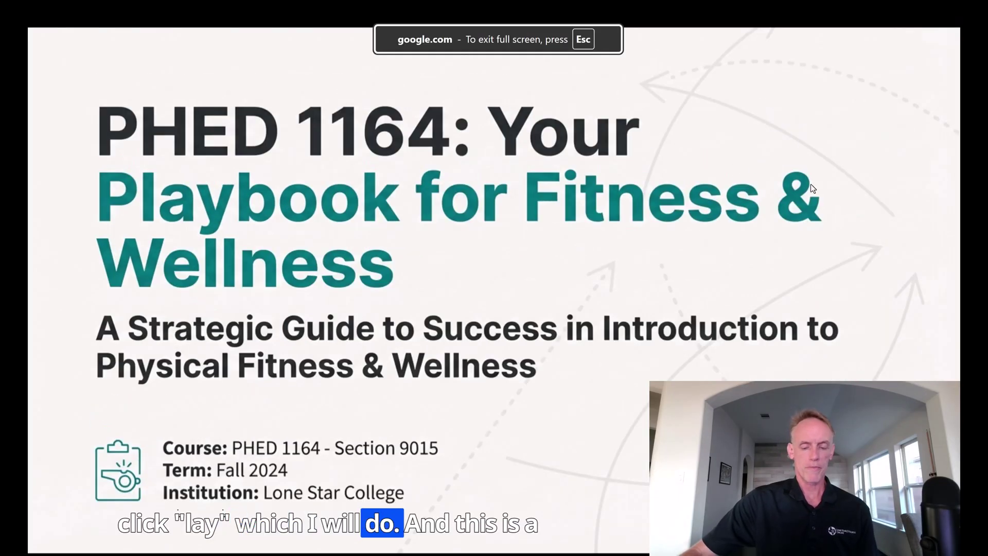
# Step: Advance through all slides from Your Mission to Your First Move, then exit full-screen
pyautogui.press('Right')
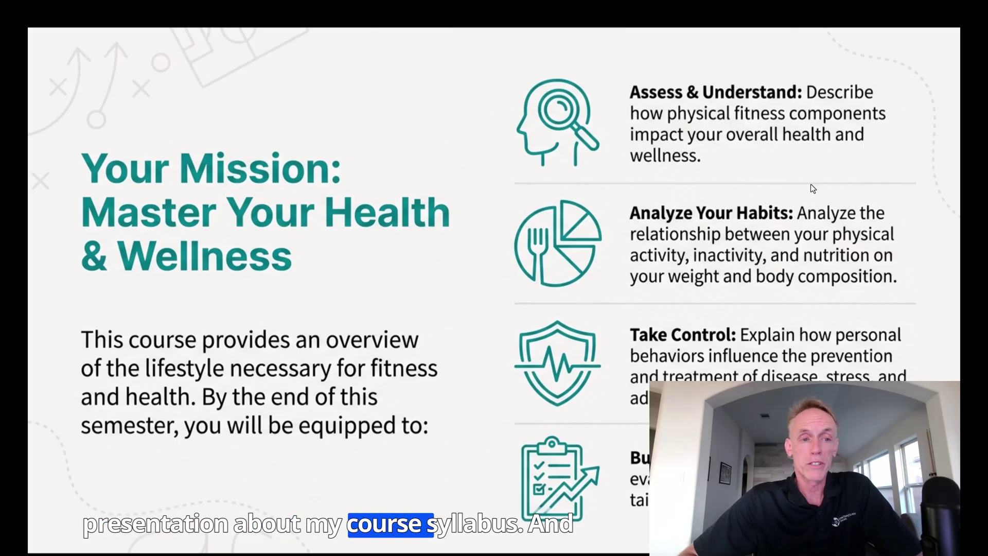
pyautogui.press('Right')
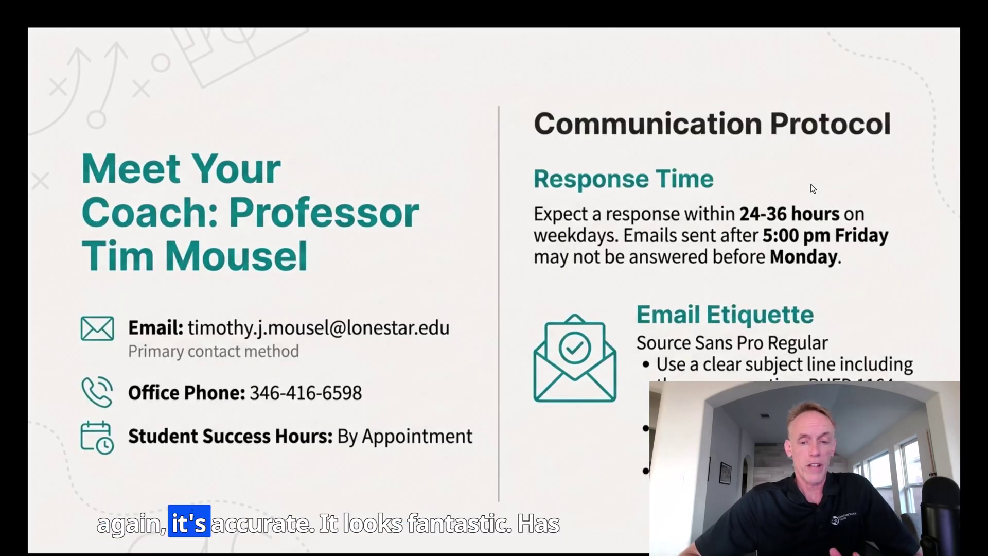
pyautogui.press('Right')
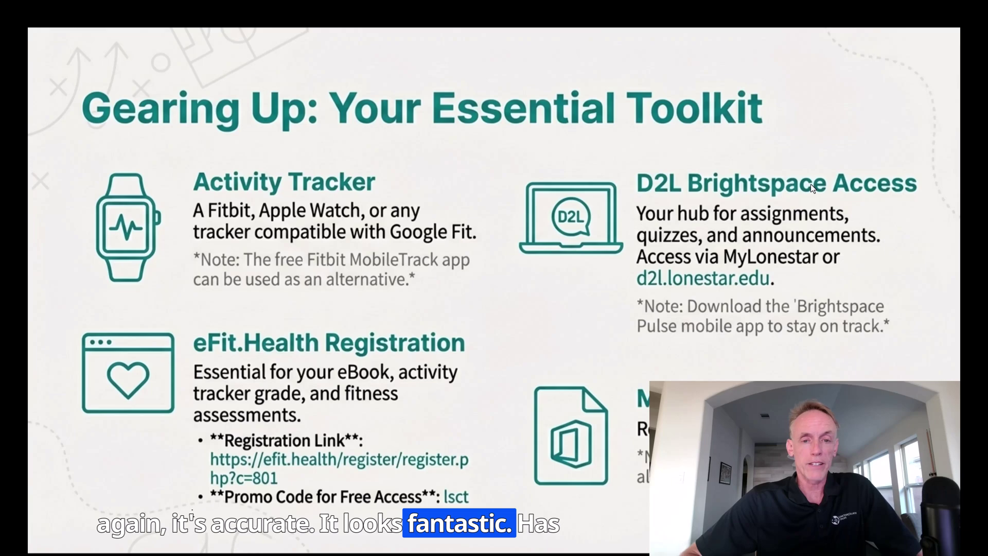
pyautogui.press('Right')
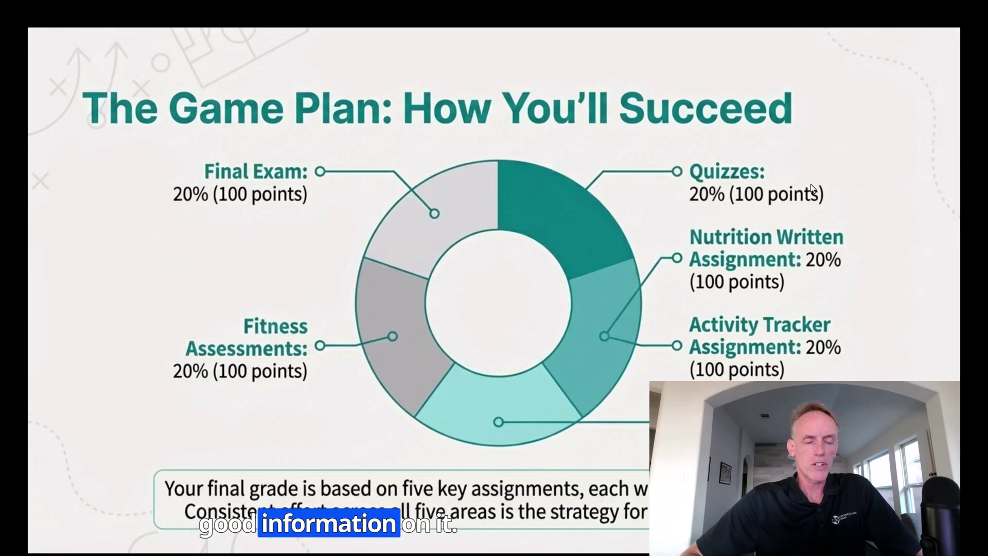
pyautogui.press('Right')
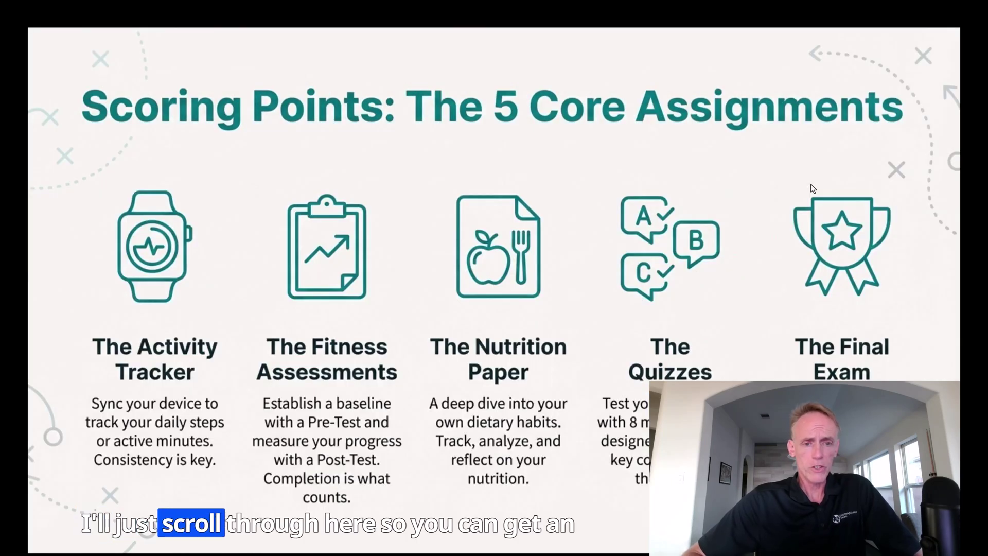
pyautogui.press('Right')
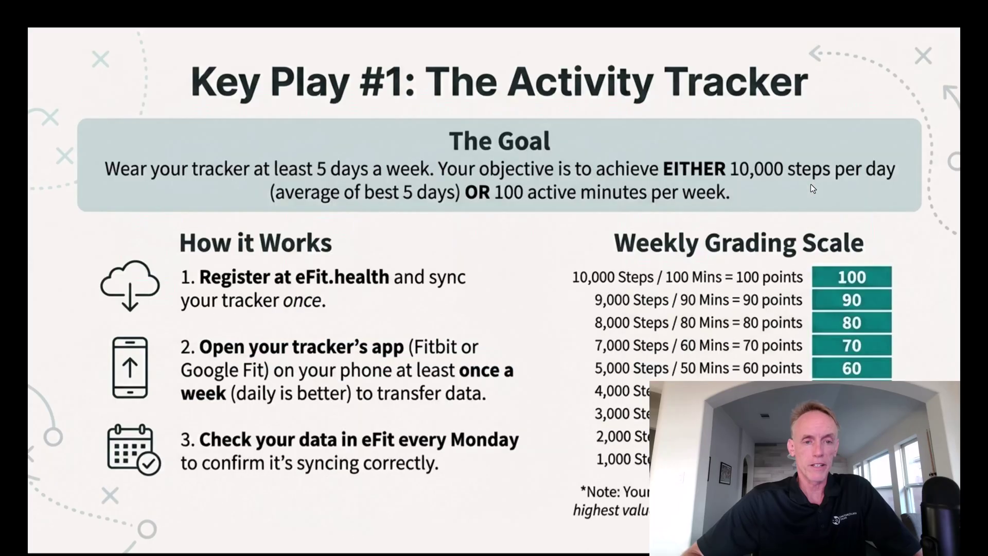
pyautogui.press('Right')
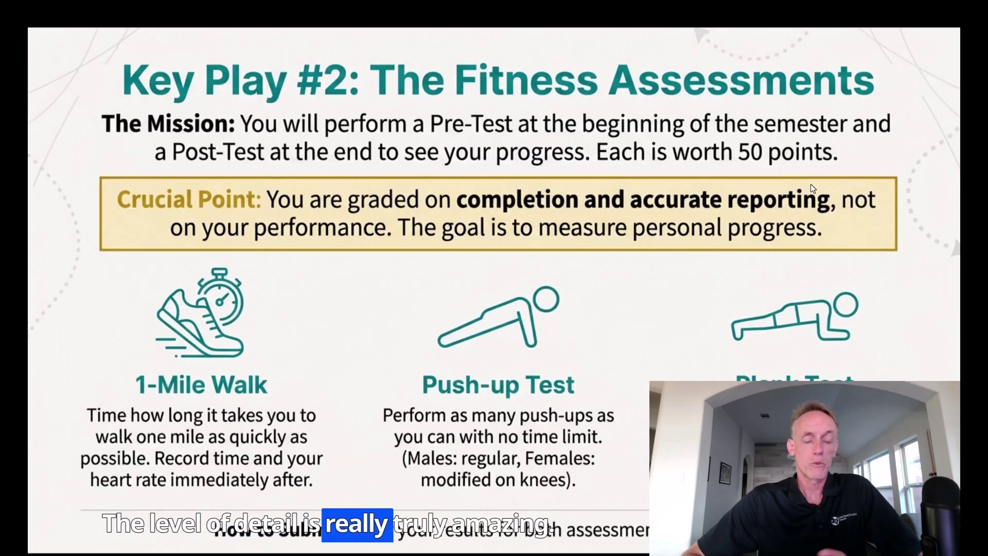
pyautogui.press('Right')
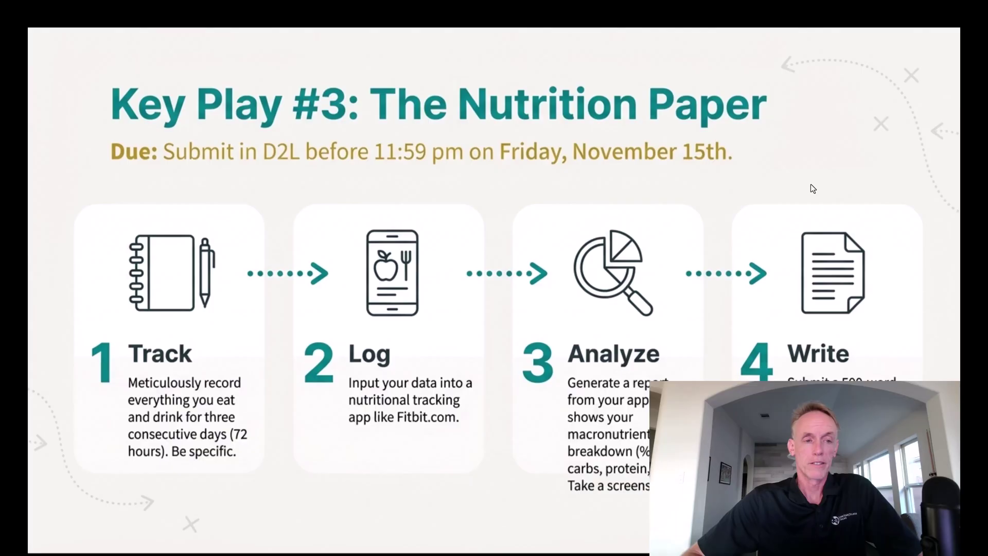
pyautogui.press('Right')
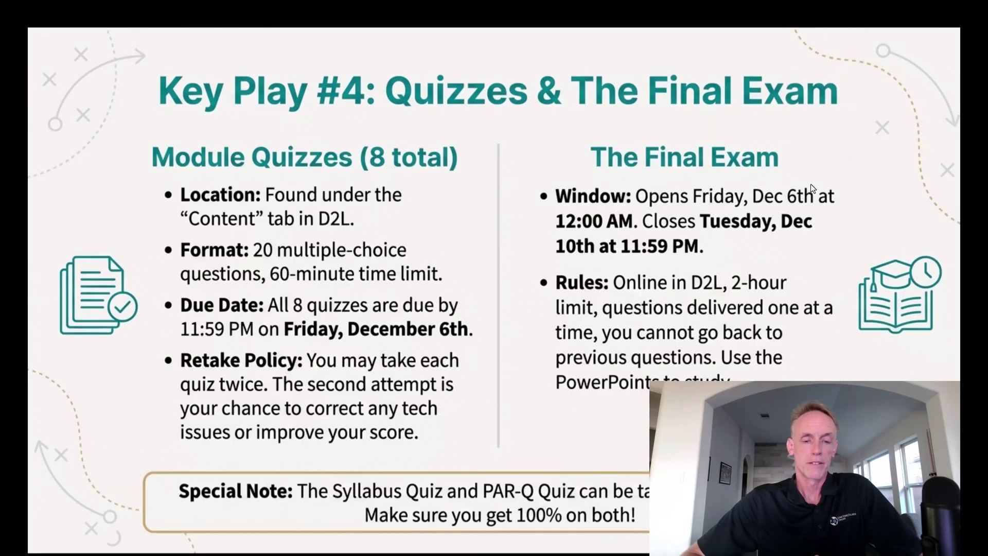
pyautogui.press('Right')
pyautogui.press('Right')
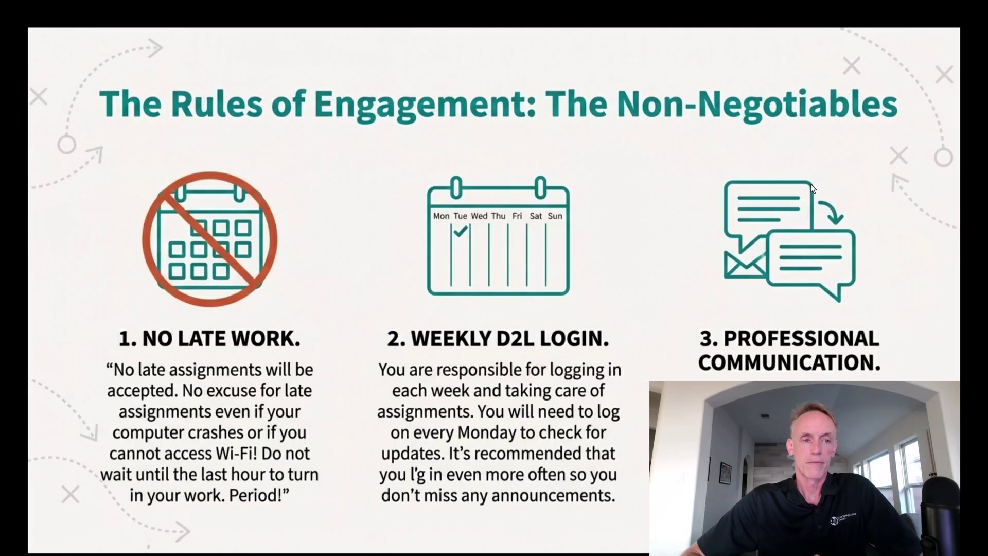
pyautogui.press('Right')
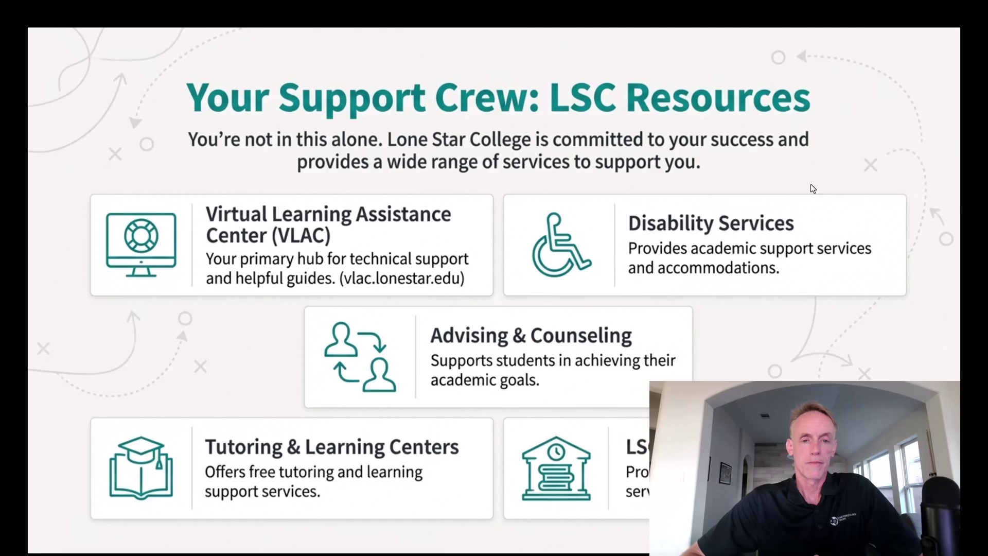
pyautogui.press('Right')
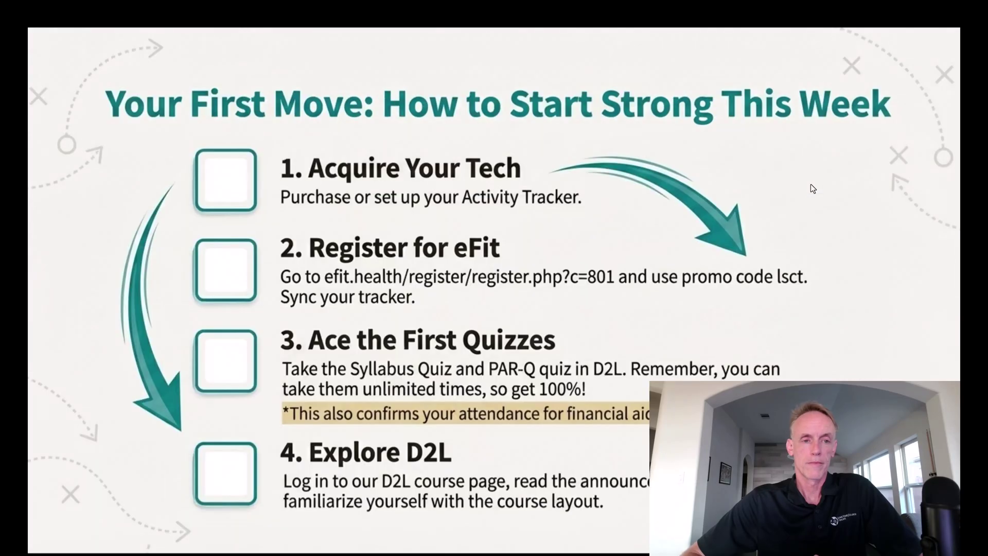
pyautogui.press('Right')
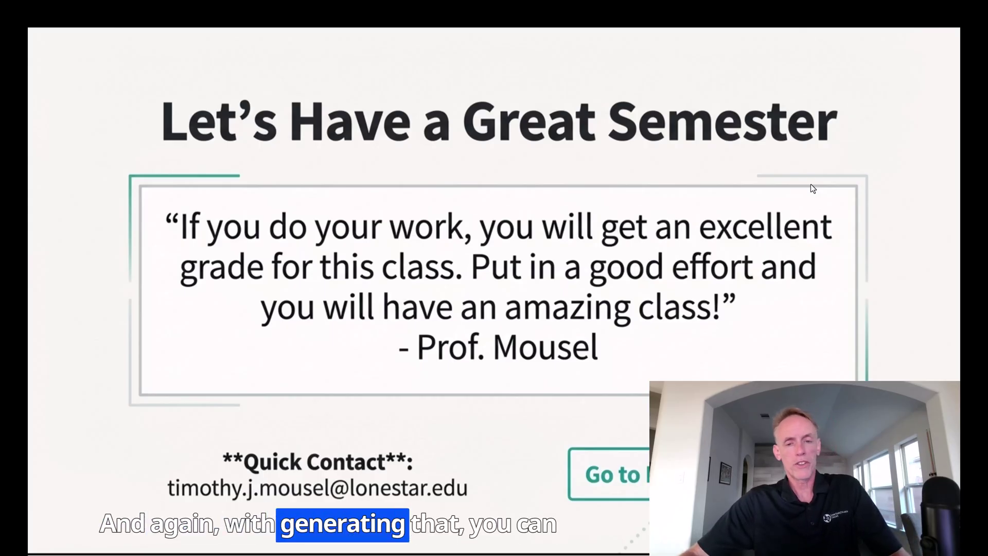
pyautogui.press('Escape')
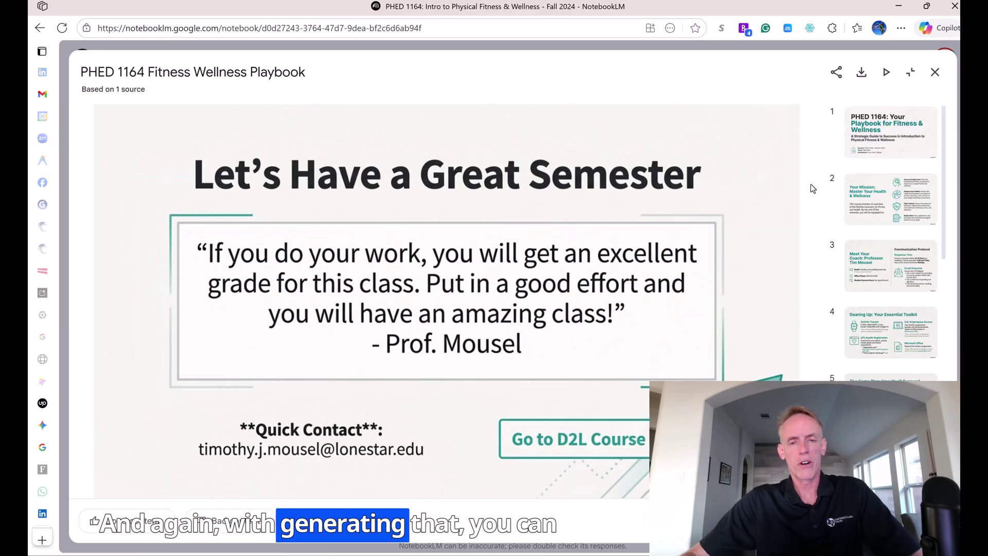
# Step: Download the deck as PHED_1164_Fitness_Wellness_Playbook.pdf, close it, and bring up Customize Slide Deck
pyautogui.click(863, 73)
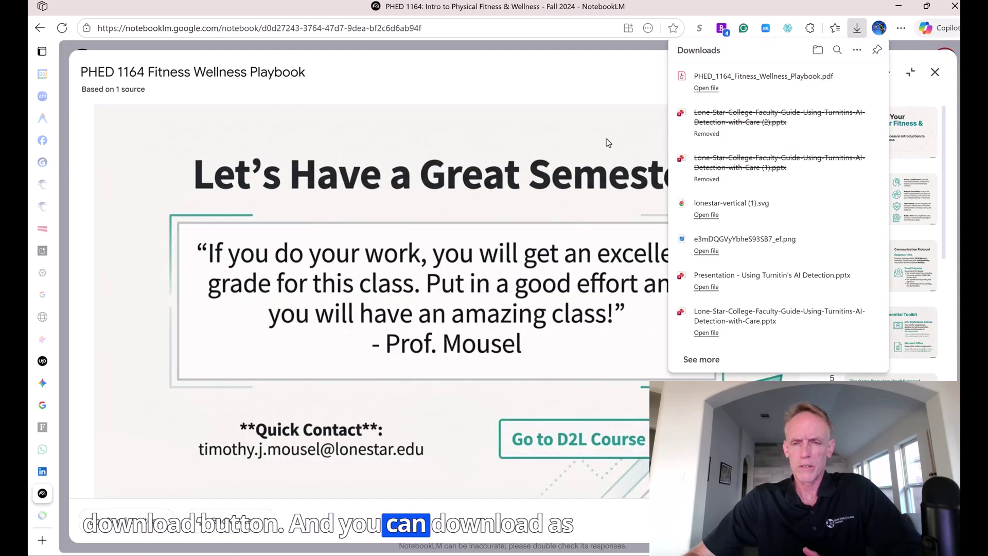
pyautogui.click(560, 103)
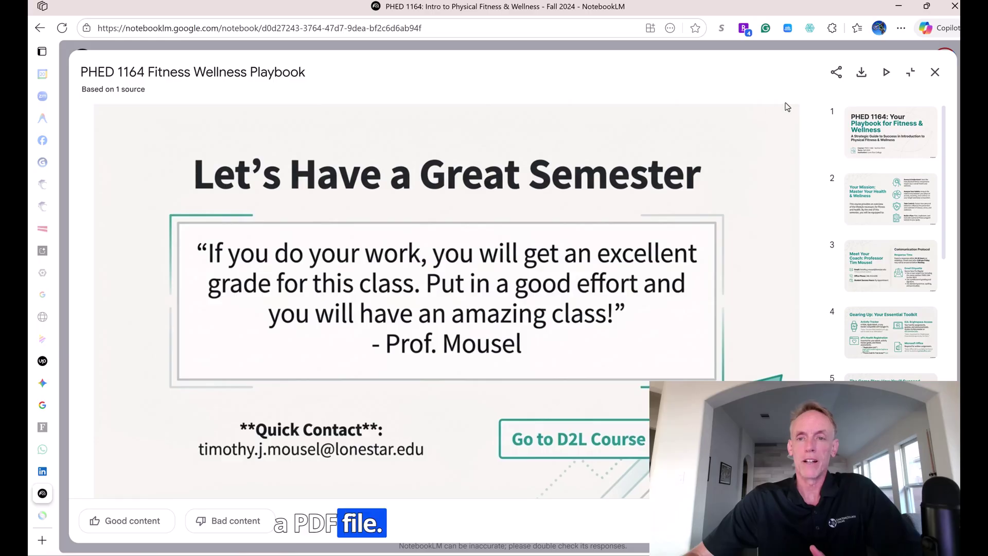
pyautogui.click(936, 72)
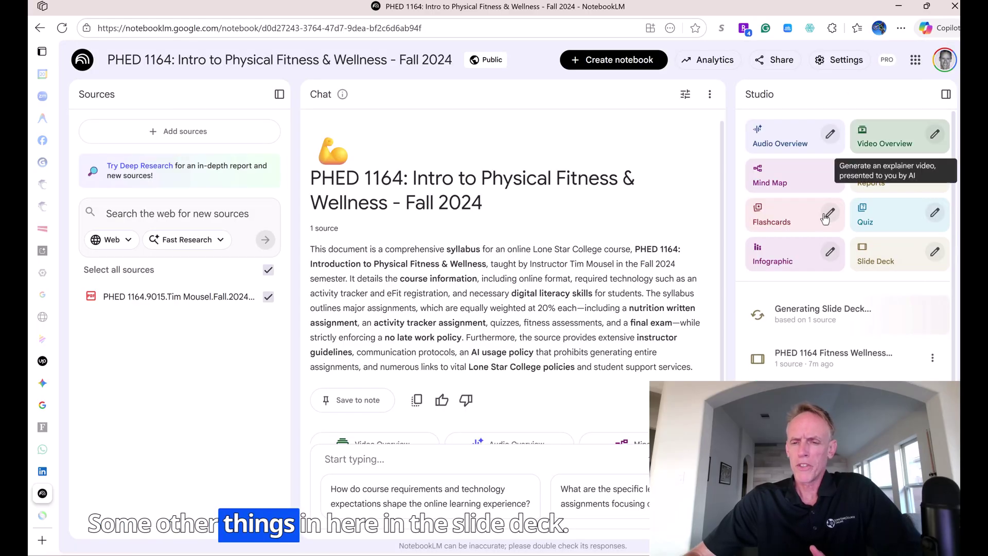
pyautogui.click(936, 252)
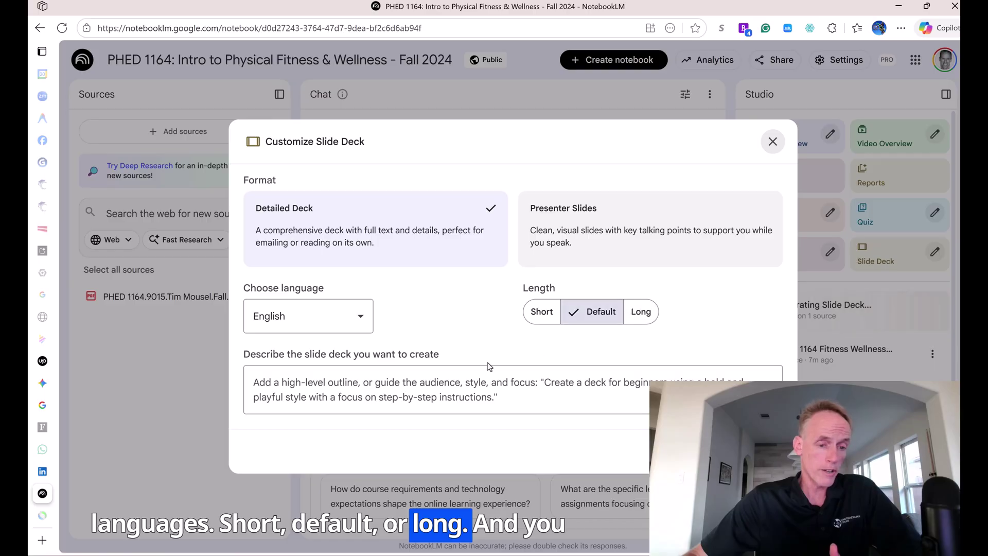
# Step: Leave the slide deck description empty and dismiss the Customize Slide Deck dialog
pyautogui.click(398, 390)
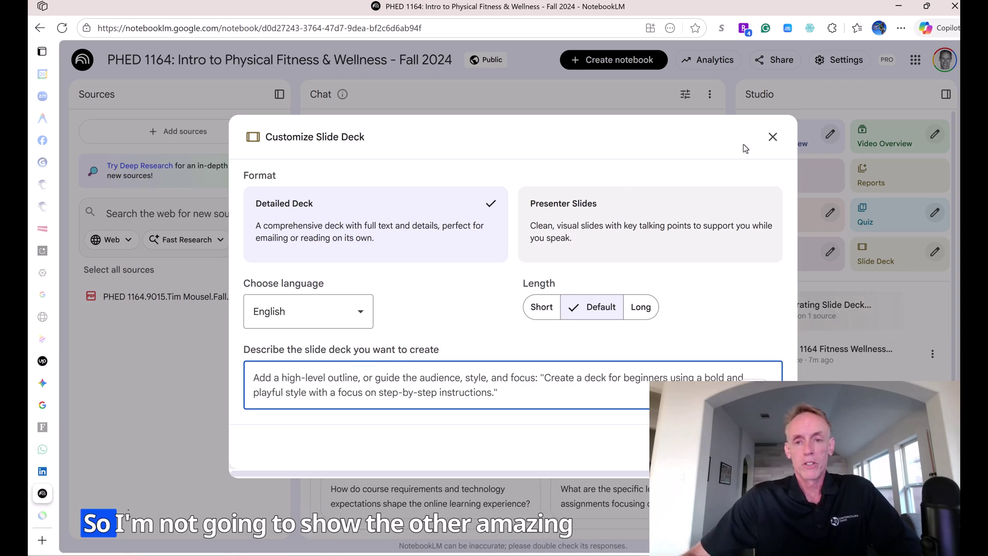
pyautogui.click(772, 136)
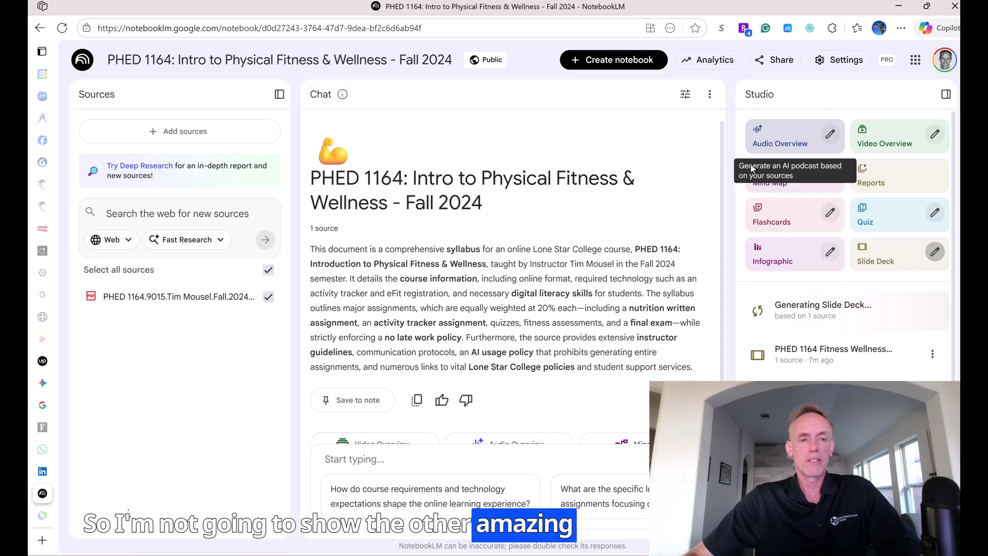